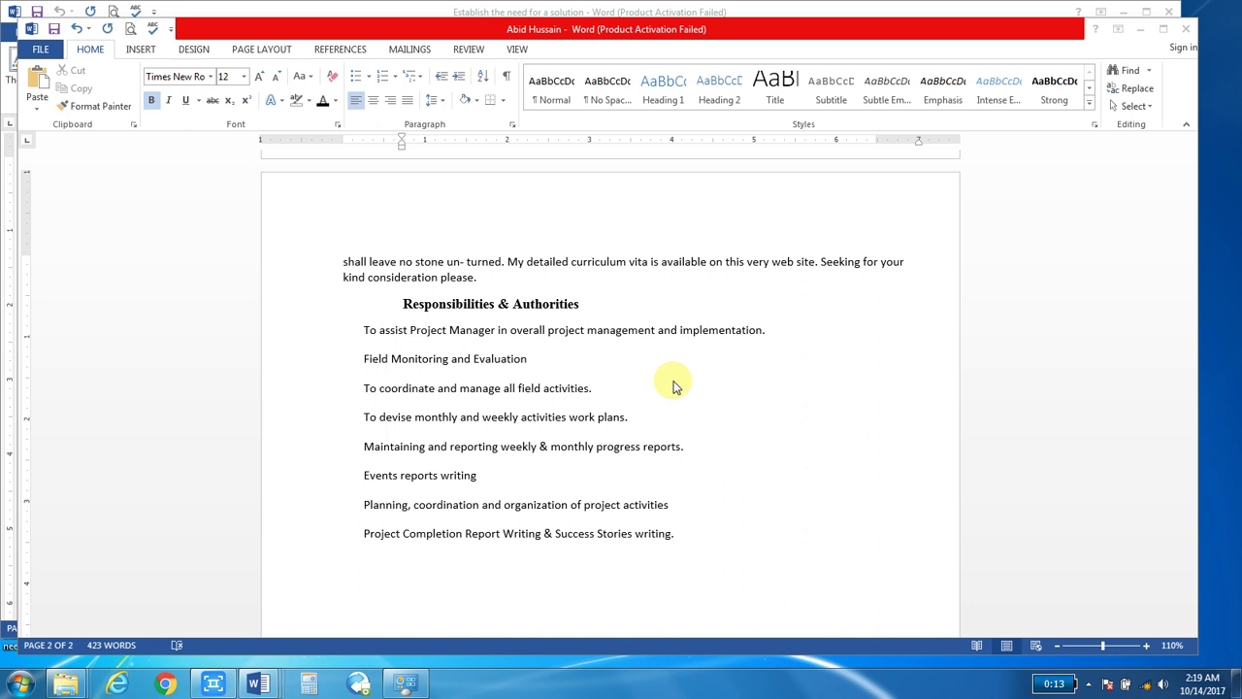
Step: Give the 'Responsibilities & Authorities' heading a round bullet and start a new bullet line below it
{"action": "left_click", "coordinate": [406, 304]}
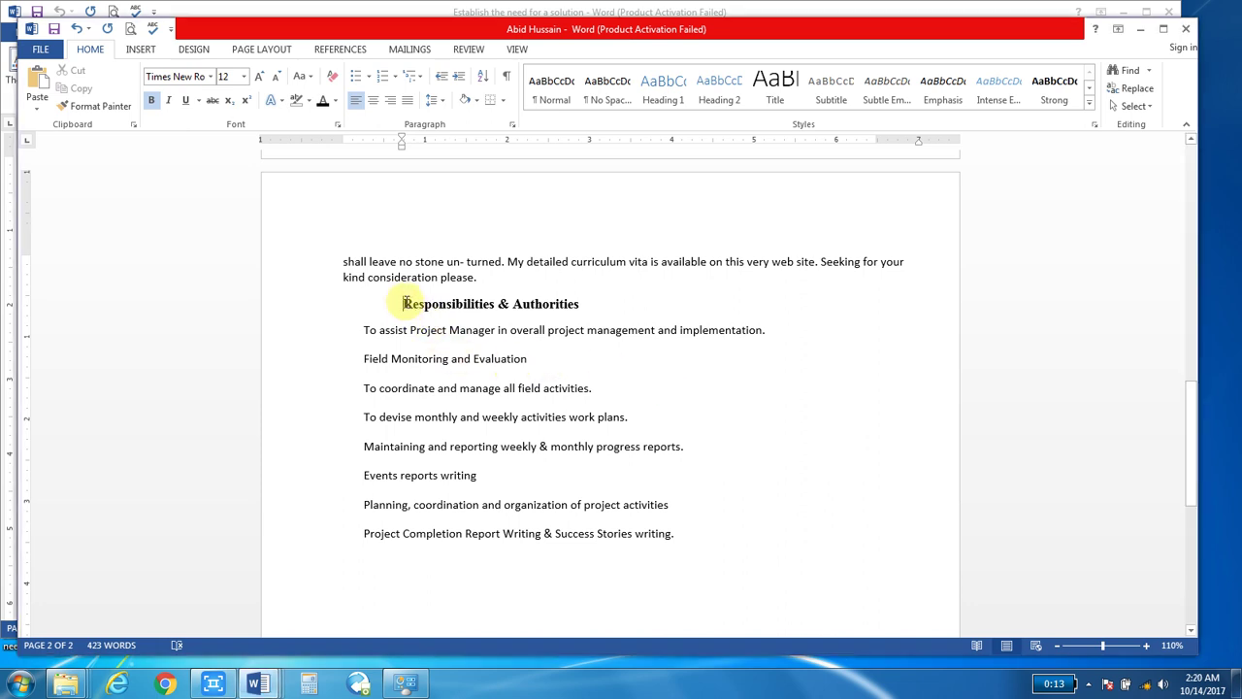
{"action": "left_click", "coordinate": [368, 75]}
{"action": "left_click", "coordinate": [369, 129]}
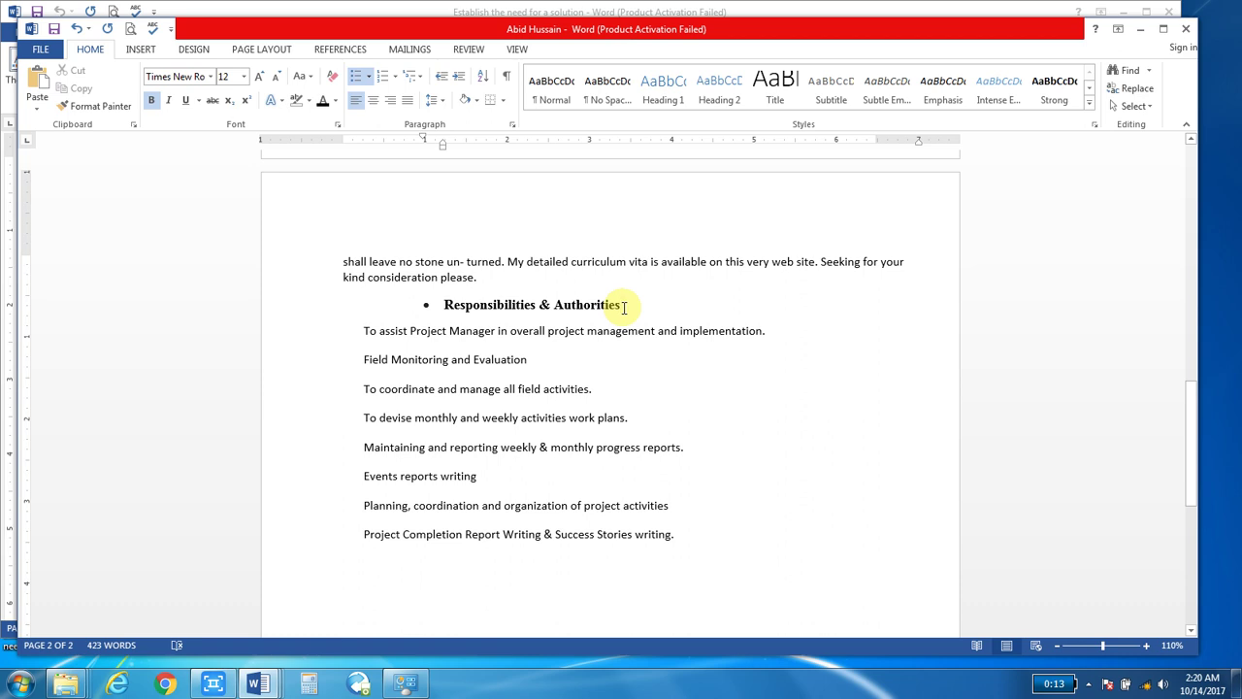
{"action": "key", "text": "Return"}
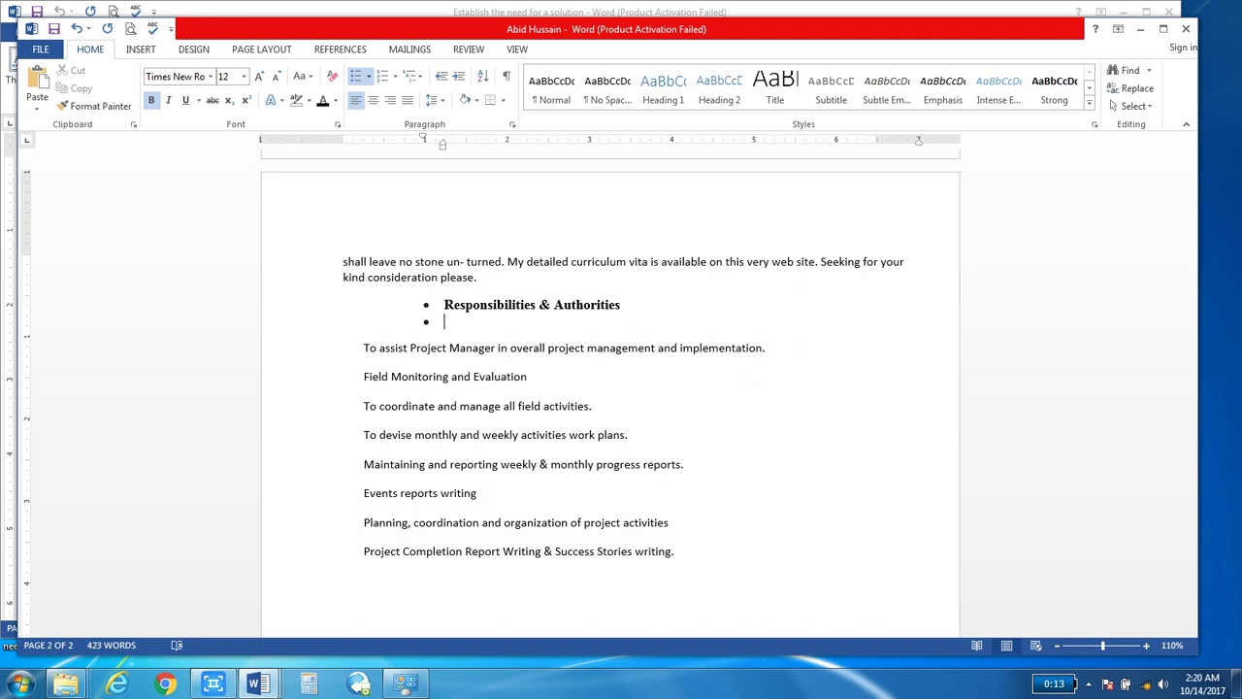
Step: Add indented sub-bullets 'manger to top', 'line manger reporting' and 'mange all accounts record'
{"action": "key", "text": "Tab"}
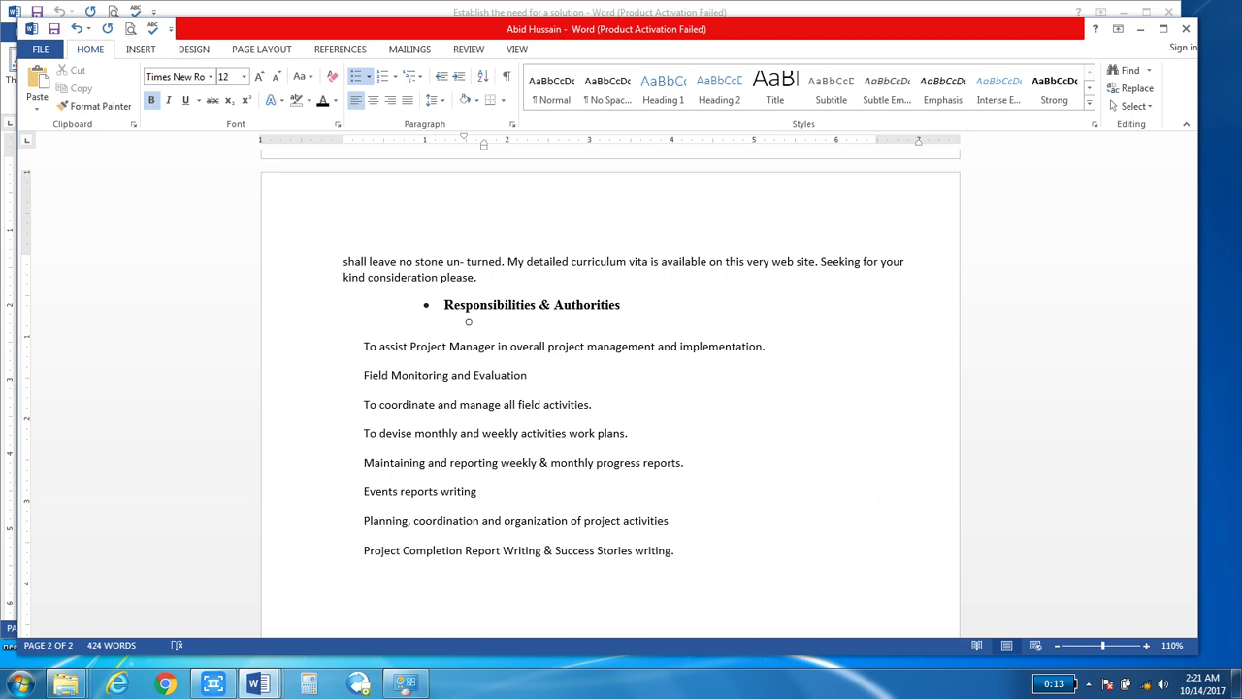
{"action": "type", "text": "ma"}
{"action": "type", "text": "nge"}
{"action": "type", "text": "r to t"}
{"action": "type", "text": "op"}
{"action": "key", "text": "Return"}
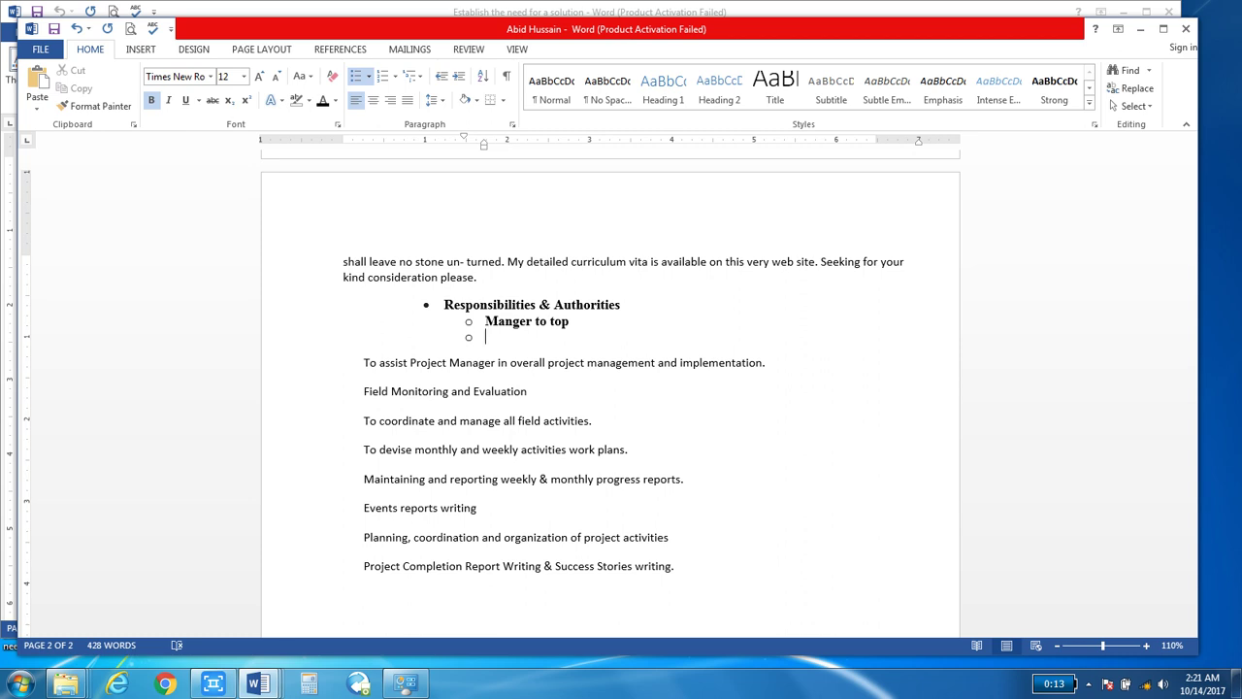
{"action": "type", "text": "line "}
{"action": "type", "text": "man"}
{"action": "type", "text": "ger"}
{"action": "type", "text": " repo"}
{"action": "type", "text": "rting"}
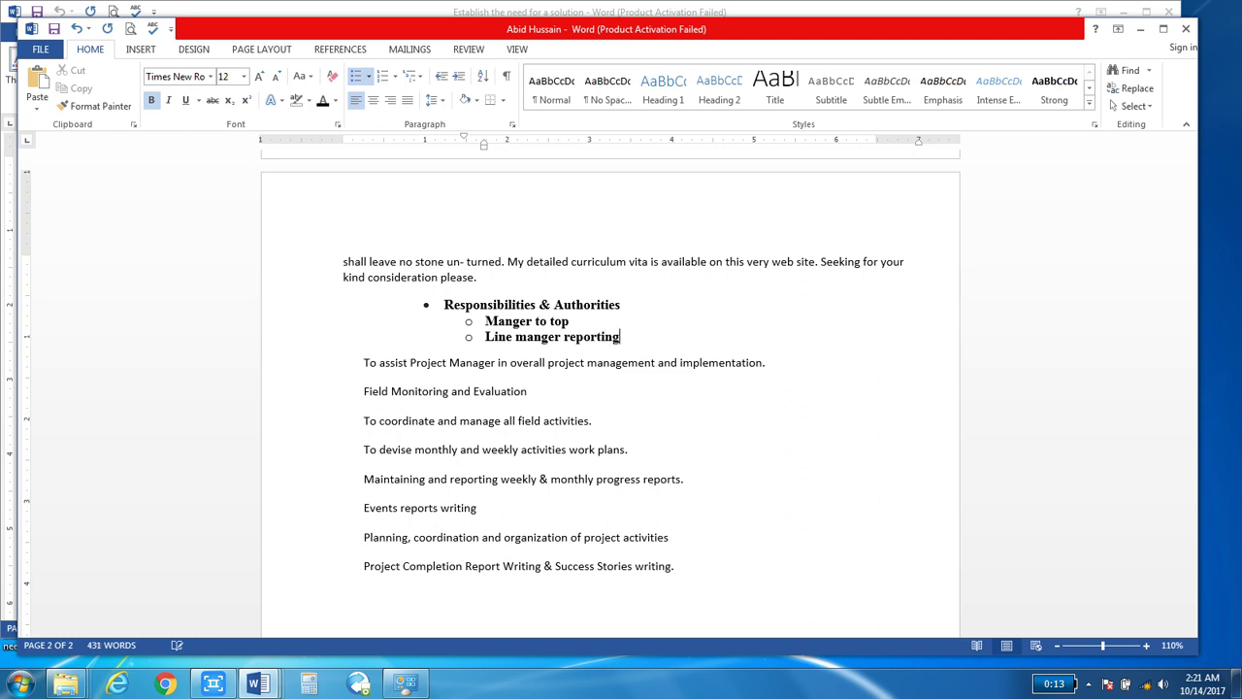
{"action": "key", "text": "Return"}
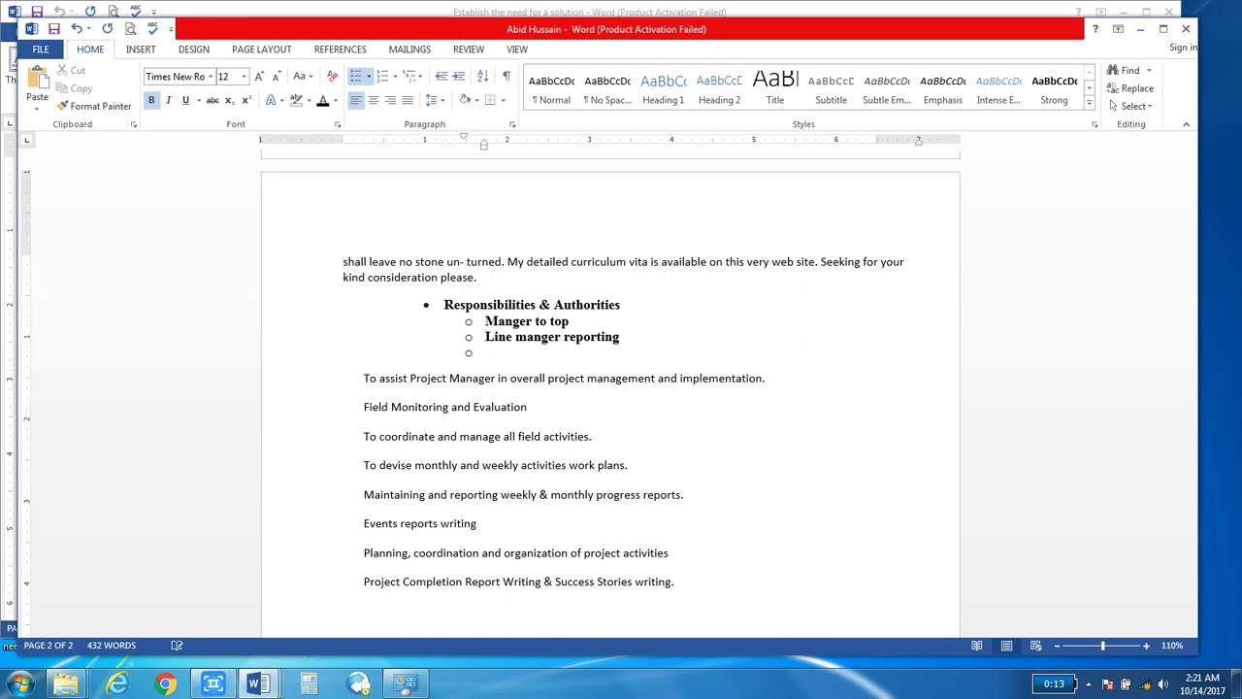
{"action": "type", "text": "mang"}
{"action": "type", "text": "e "}
{"action": "type", "text": "al"}
{"action": "type", "text": "l acc"}
{"action": "type", "text": "ount"}
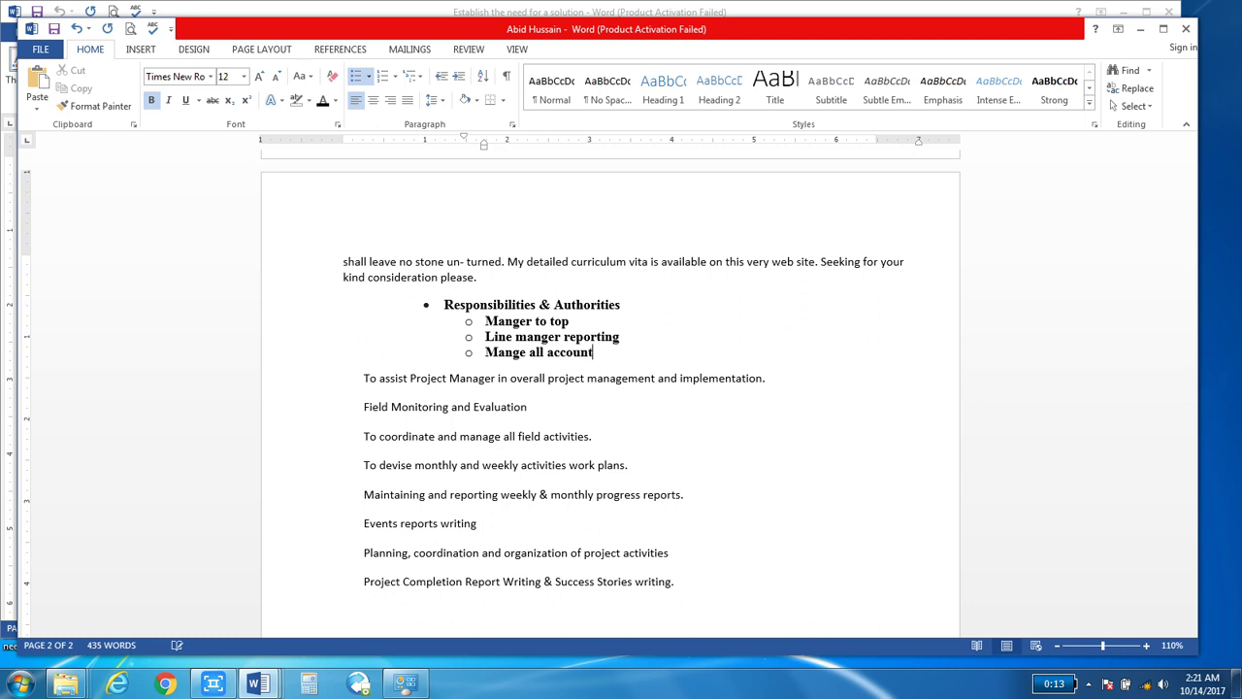
{"action": "type", "text": "s rec"}
{"action": "type", "text": "ord"}
{"action": "key", "text": "Return"}
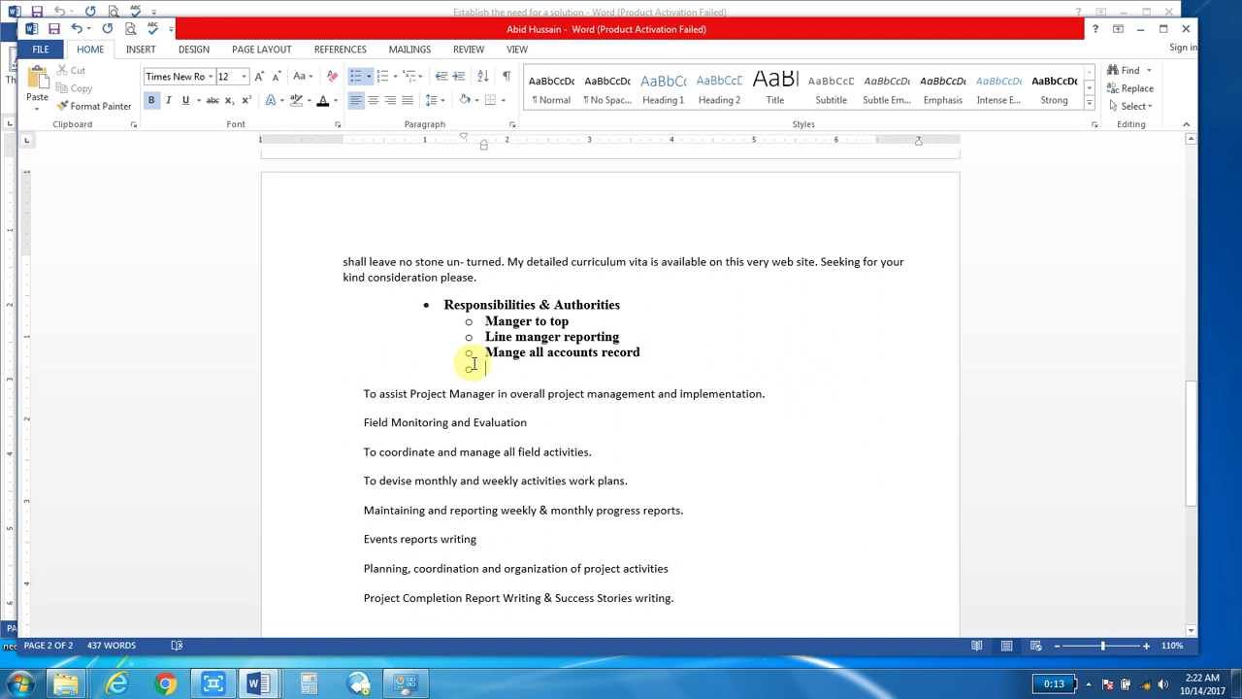
Step: Promote the empty sub-bullet and type the top-level bullet 'duties &perform'
{"action": "key", "text": "shift+Tab"}
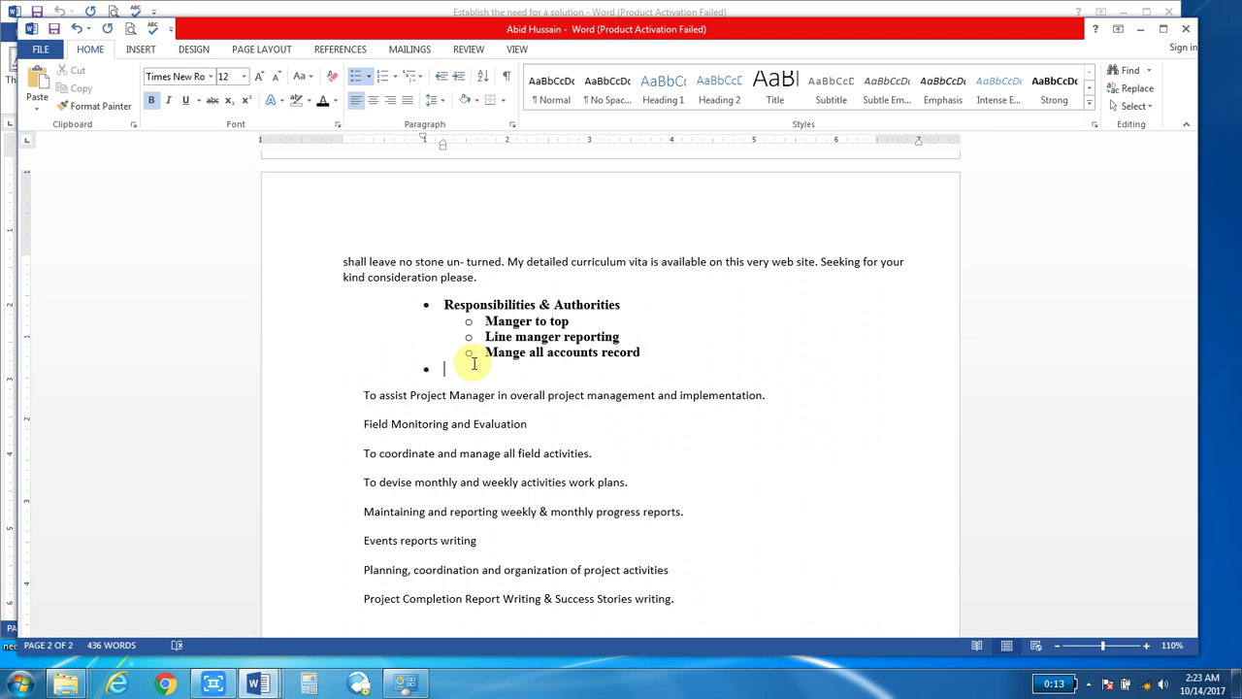
{"action": "type", "text": "du"}
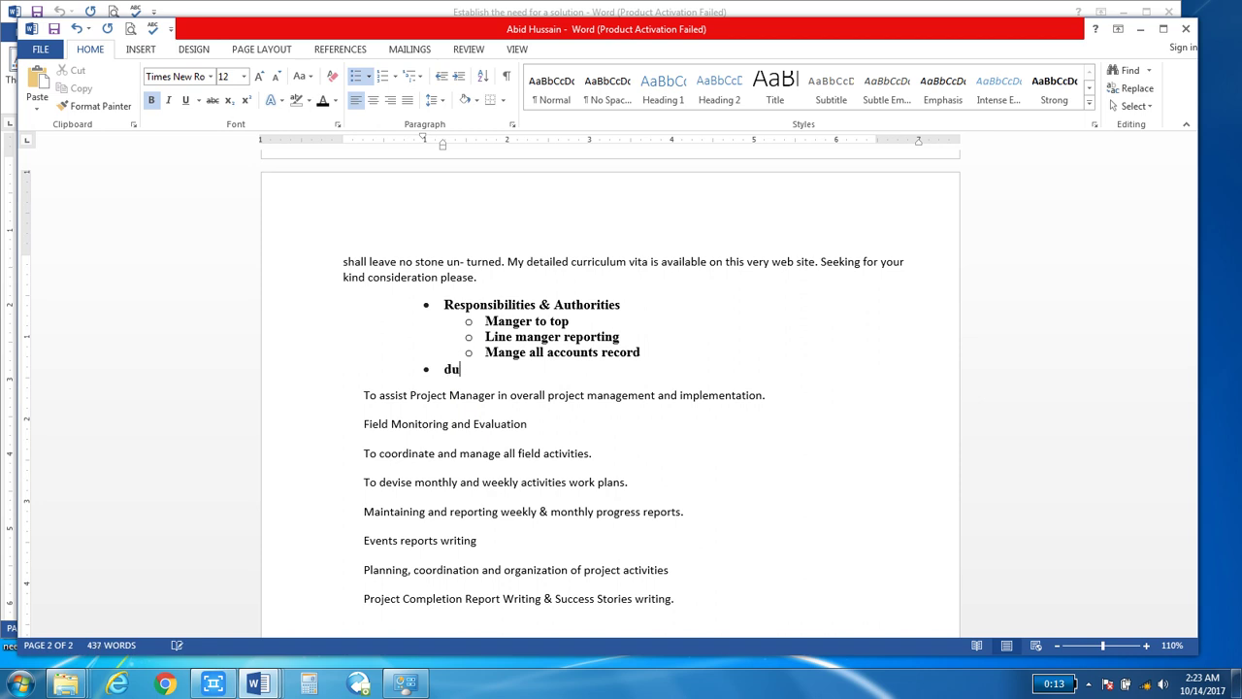
{"action": "type", "text": "ties "}
{"action": "type", "text": "&"}
{"action": "type", "text": "p"}
{"action": "type", "text": "erfo"}
{"action": "type", "text": "r"}
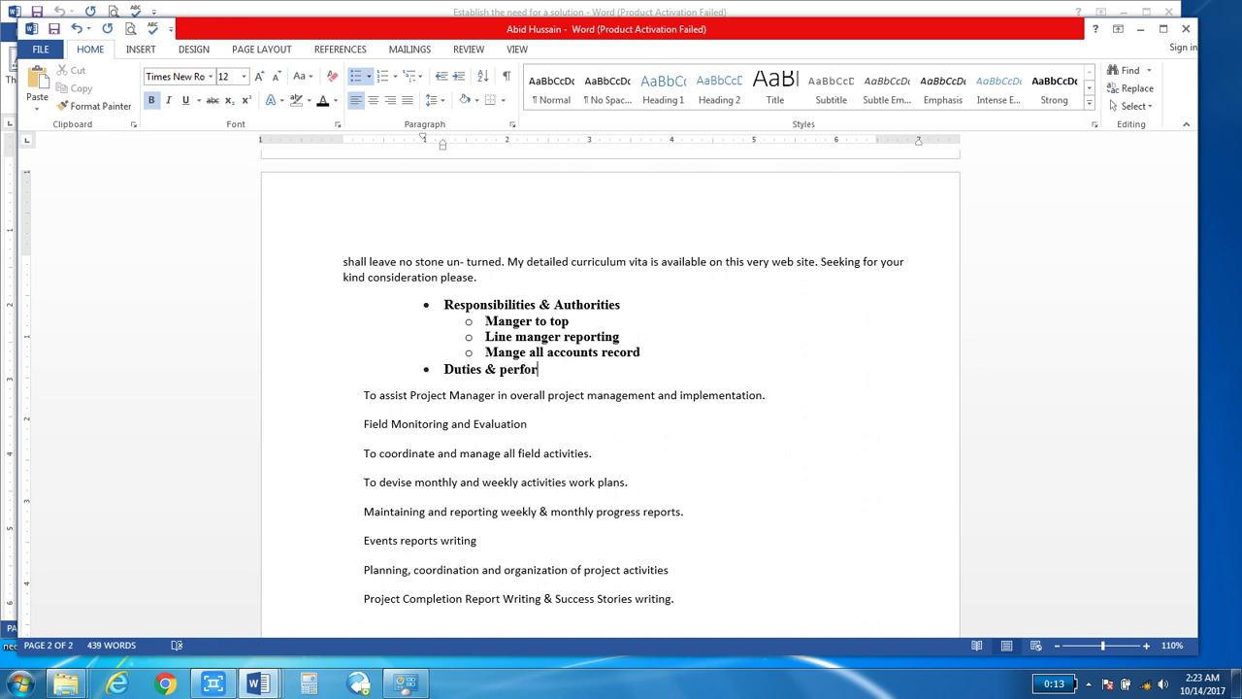
{"action": "type", "text": "m"}
{"action": "key", "text": "Return"}
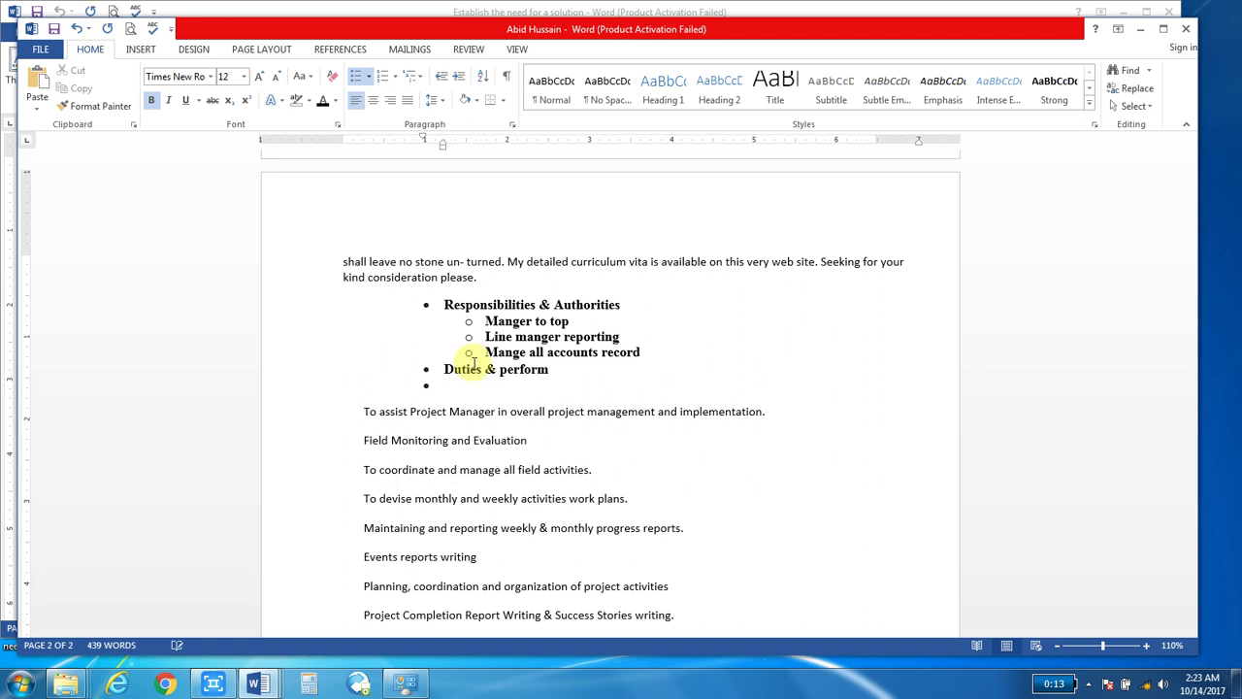
Step: Add sub-bullets 'On time' and '5pm off', then return to an empty top-level bullet
{"action": "key", "text": "Tab"}
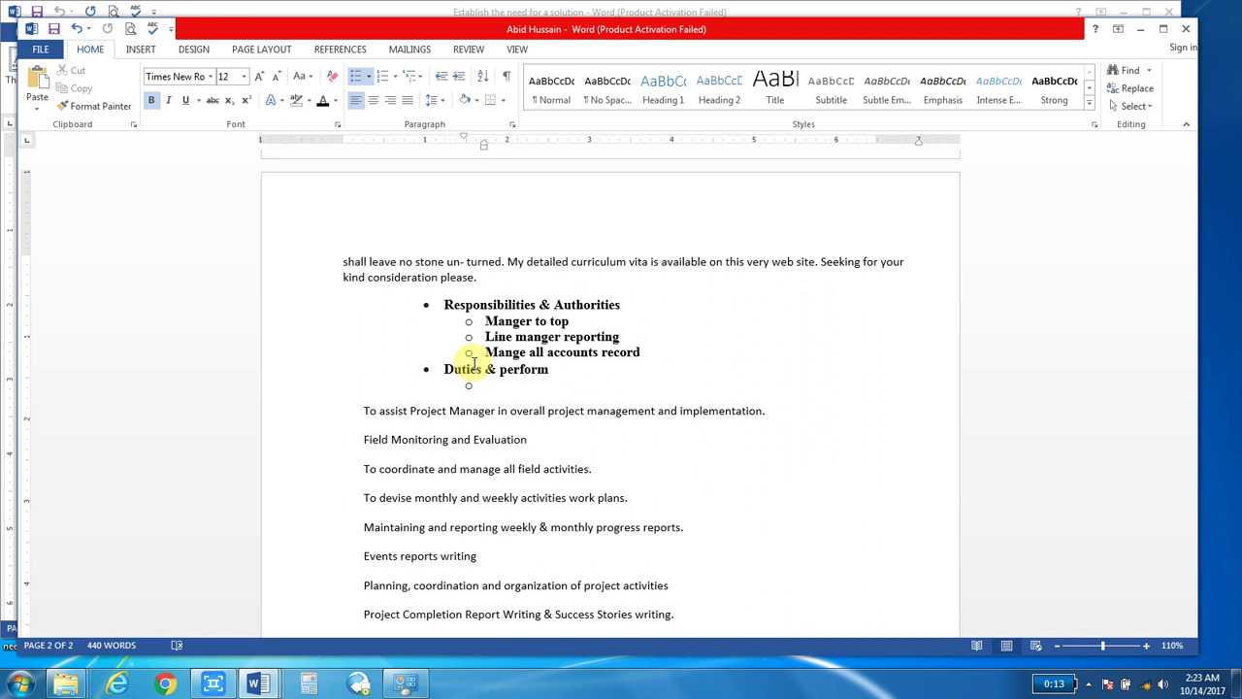
{"action": "type", "text": "On"}
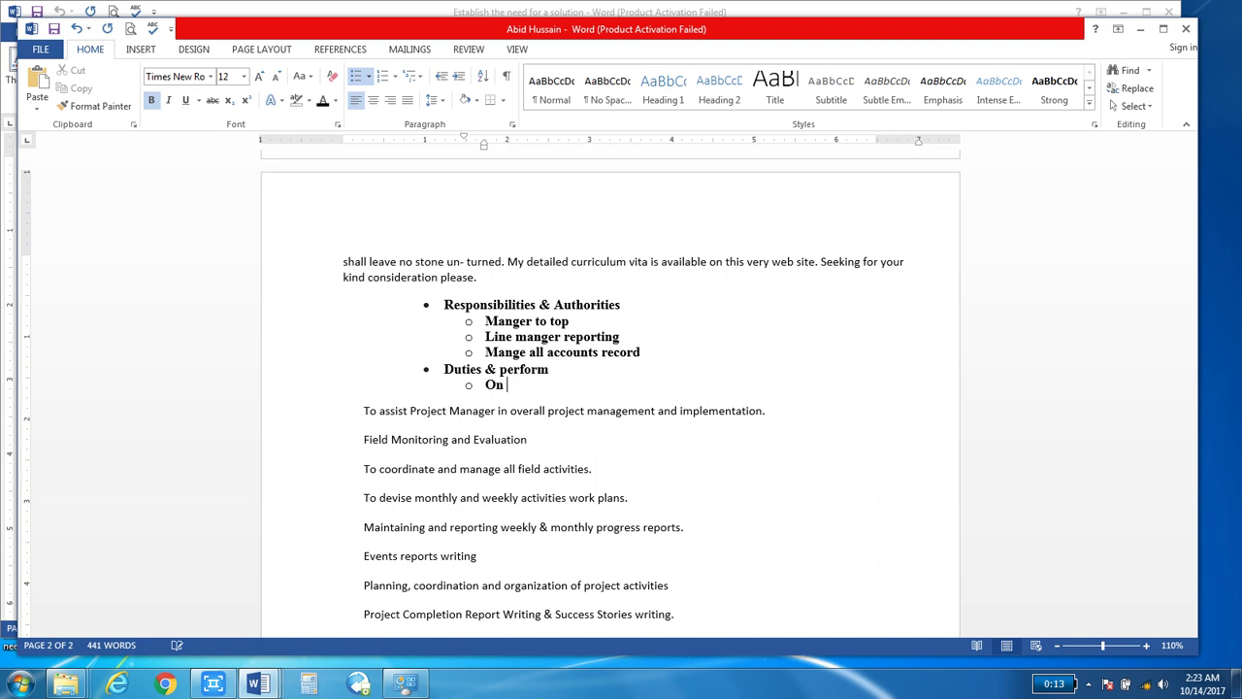
{"action": "type", "text": " time"}
{"action": "key", "text": "Return"}
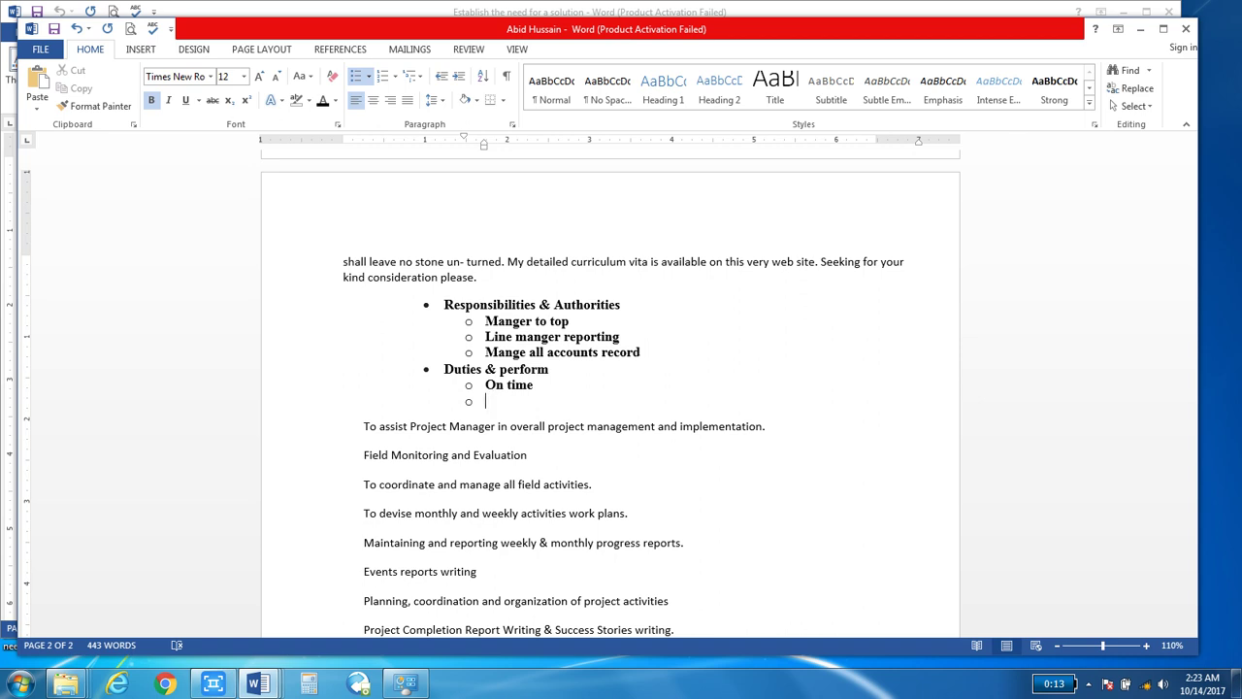
{"action": "type", "text": "5pm "}
{"action": "type", "text": "off"}
{"action": "key", "text": "Return"}
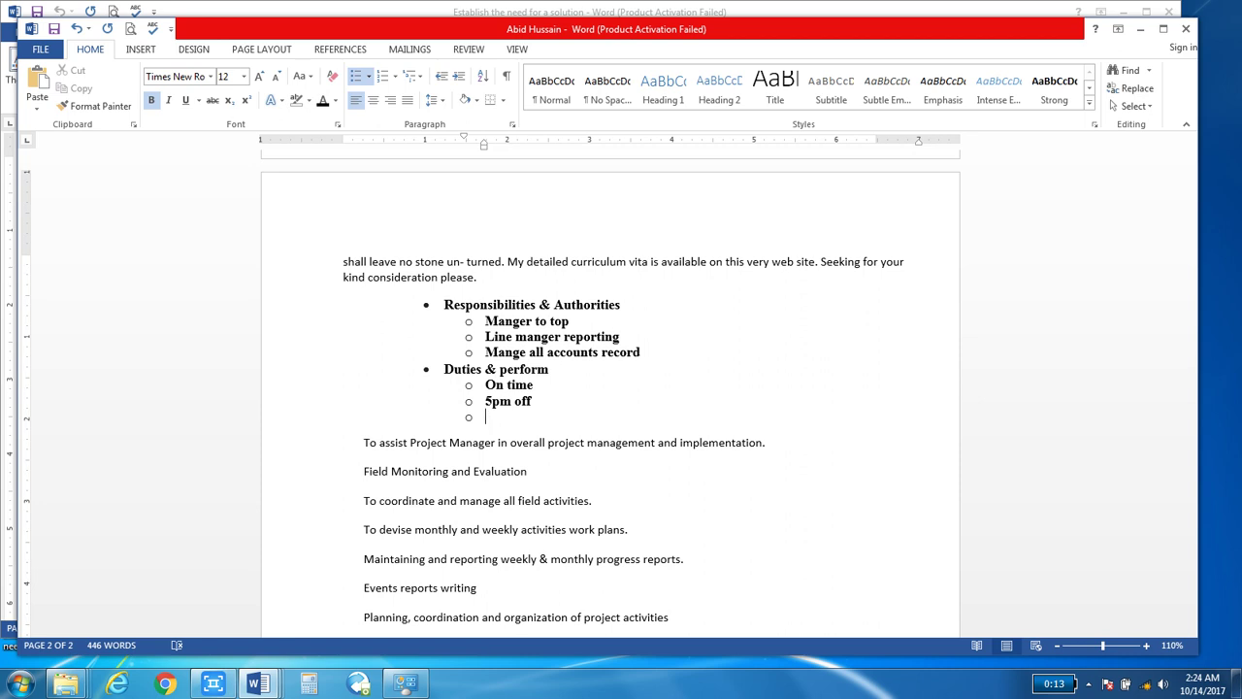
{"action": "key", "text": "shift+Tab"}
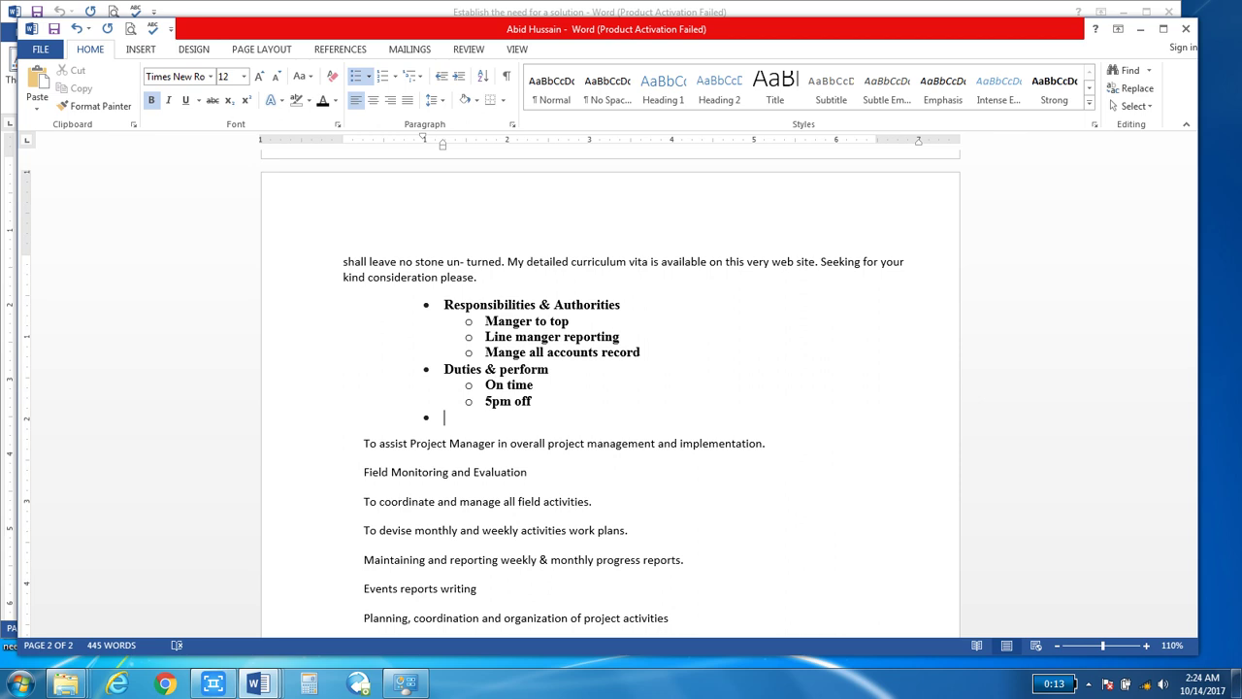